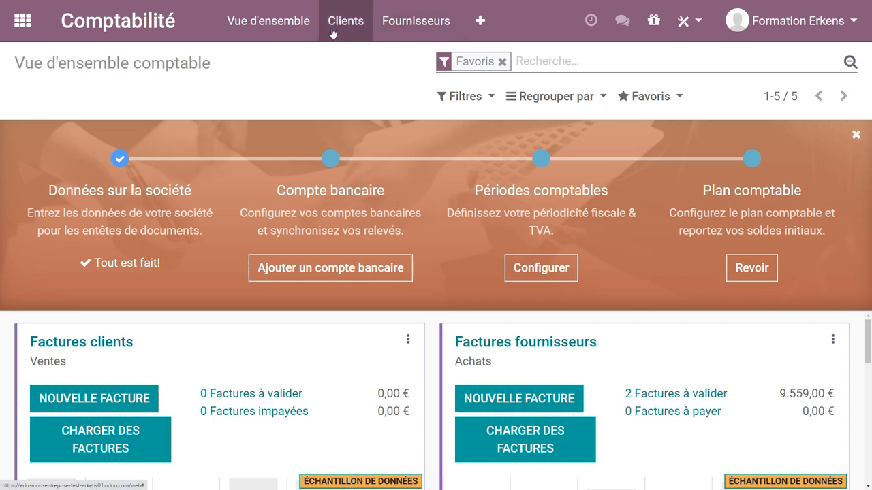
- Create a new entry under Pièces comptables with reference OD20201014A and review the available journals, keeping Opérations diverses (EUR)
left_click(479, 23)
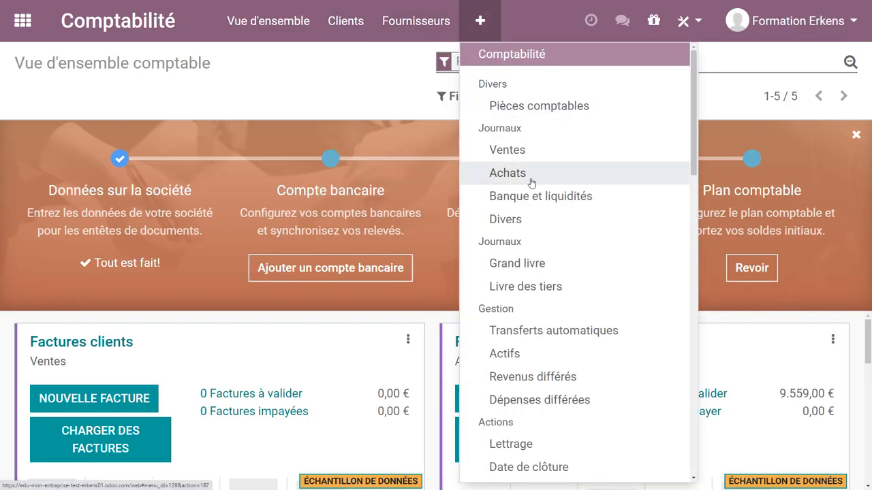
left_click(537, 106)
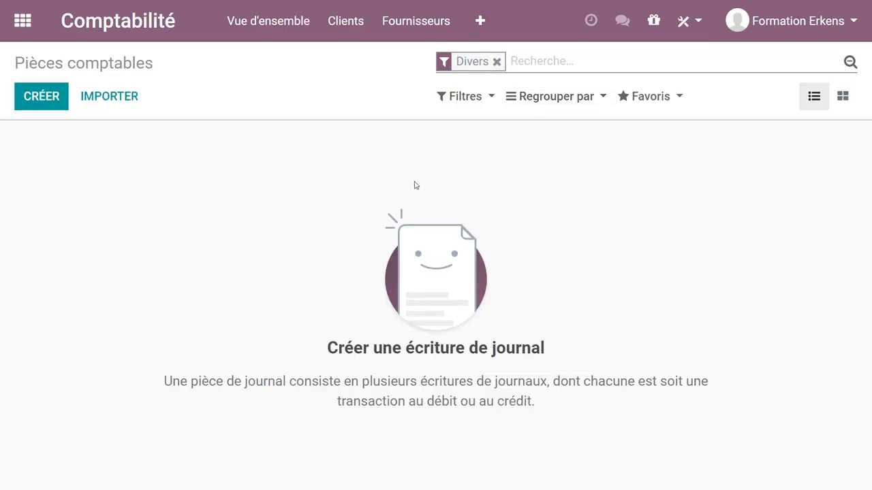
left_click(62, 109)
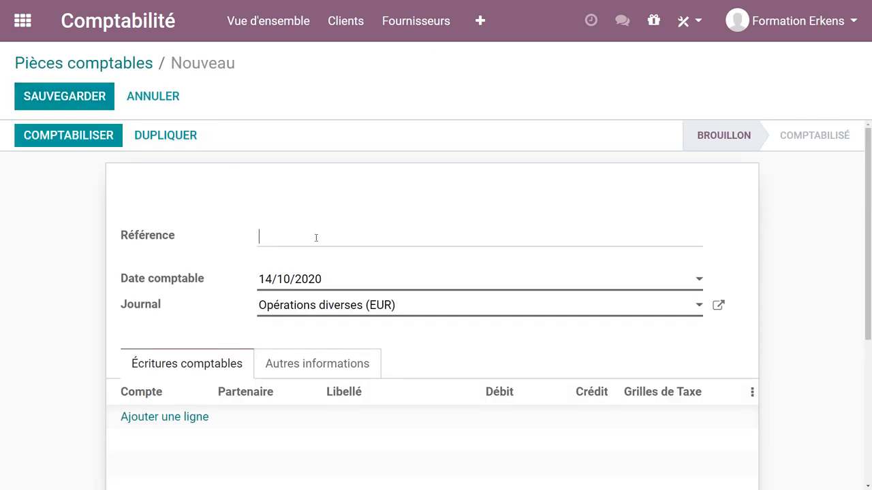
type("OD20201014A")
scroll(451, 323, "down", 2)
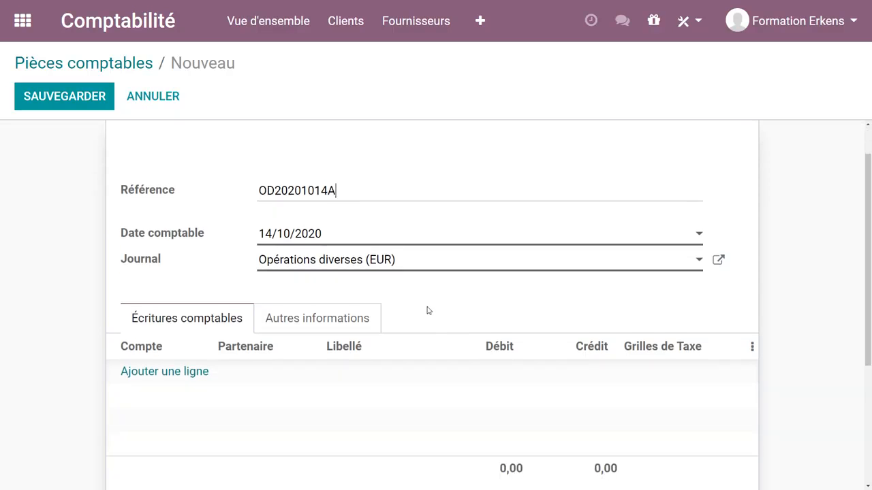
left_click(416, 222)
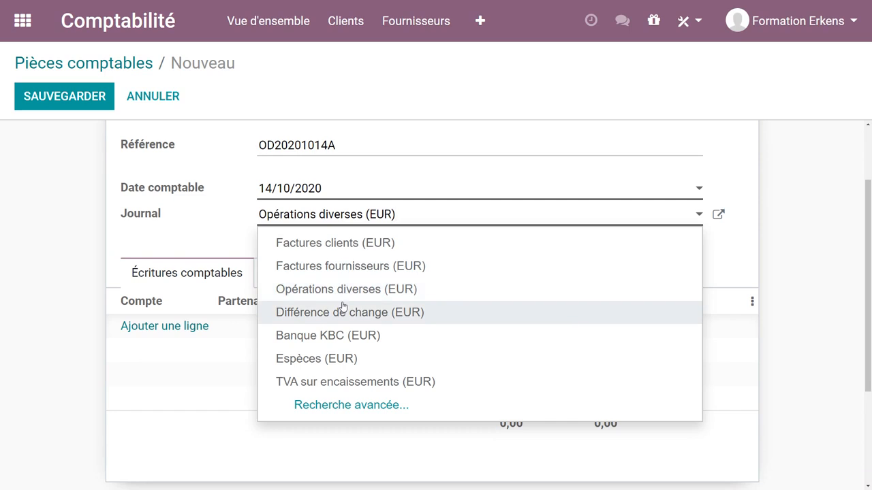
left_click(244, 244)
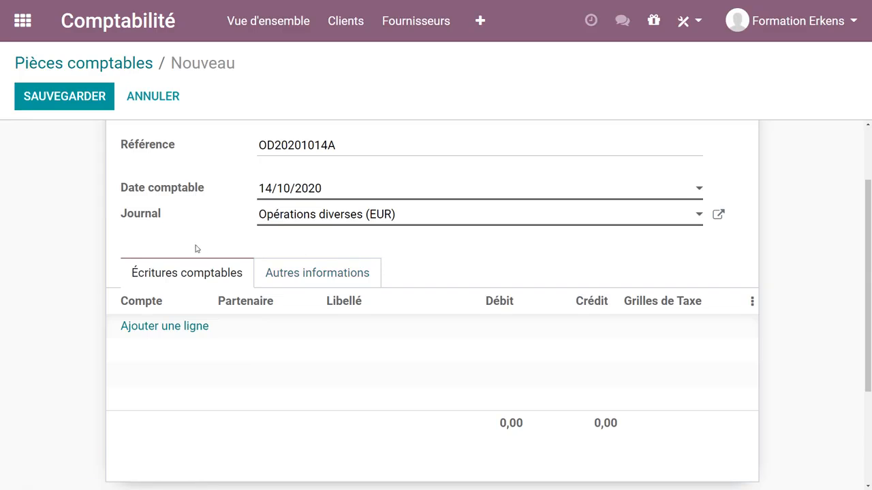
- Add a journal line on account 550001 Banque with a credit of 25000 and no tax grid
scroll(198, 249, "down", 1)
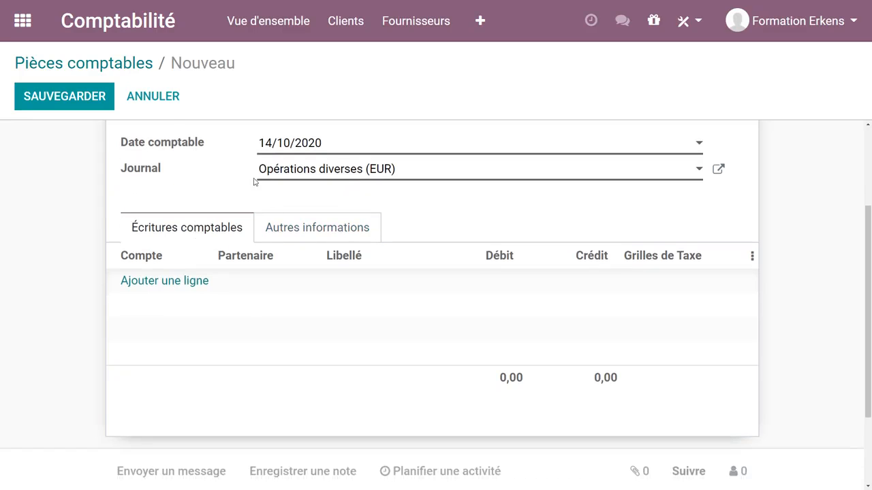
left_click(177, 283)
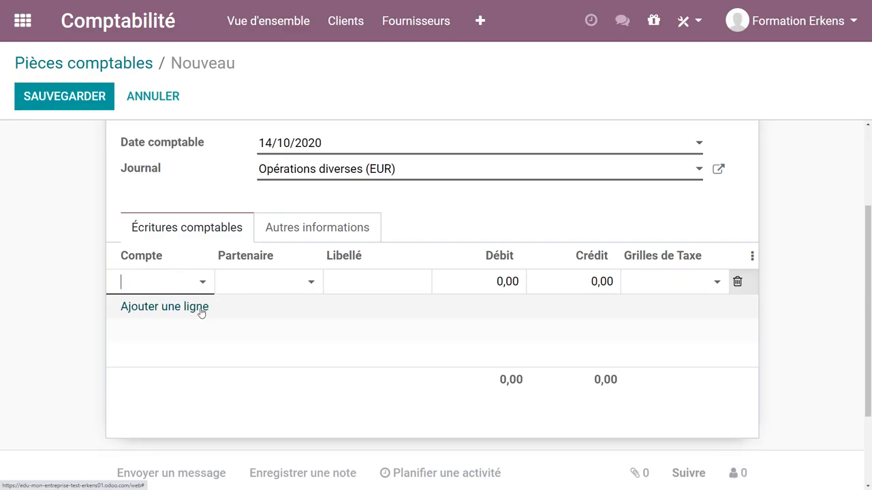
type("5")
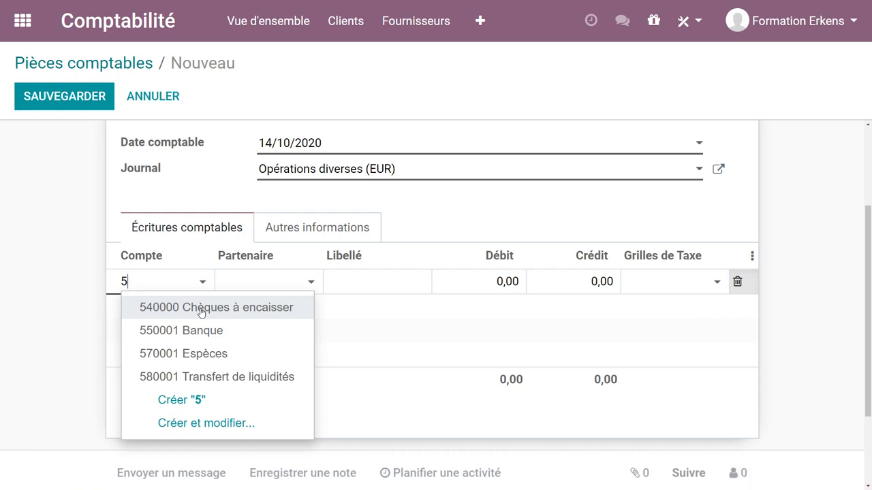
left_click(202, 331)
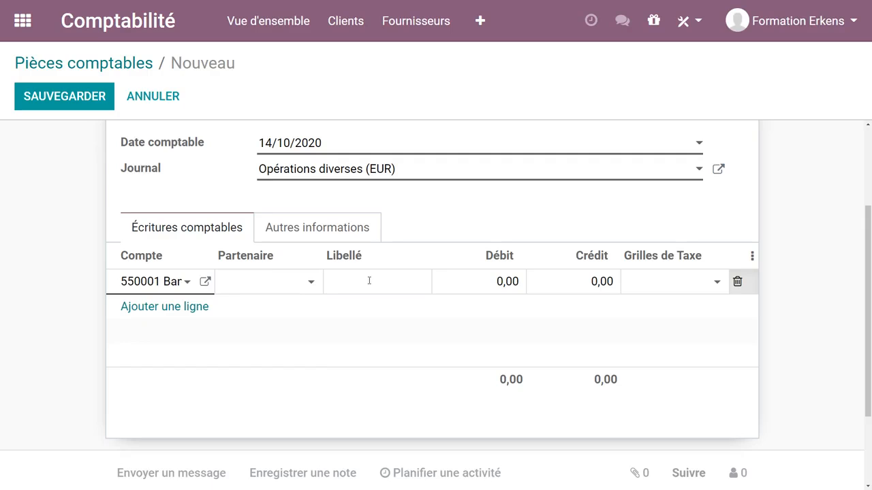
left_click(586, 279)
type("25000")
key("Tab")
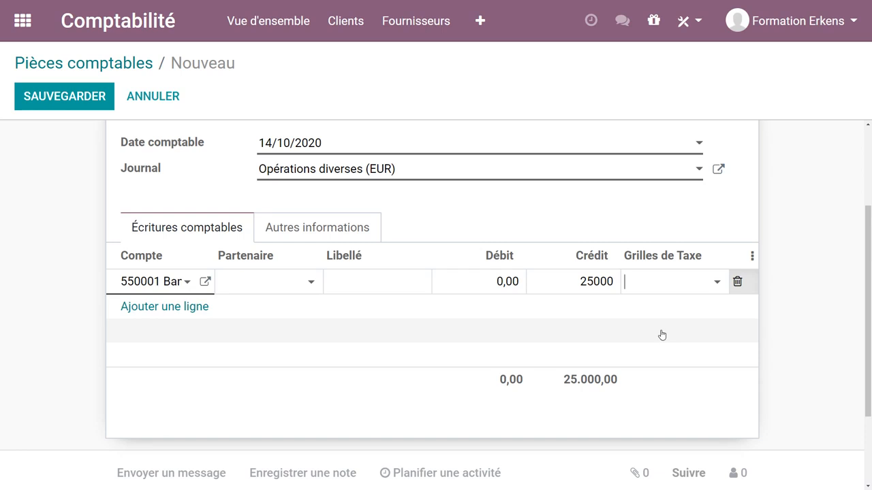
left_click(714, 283)
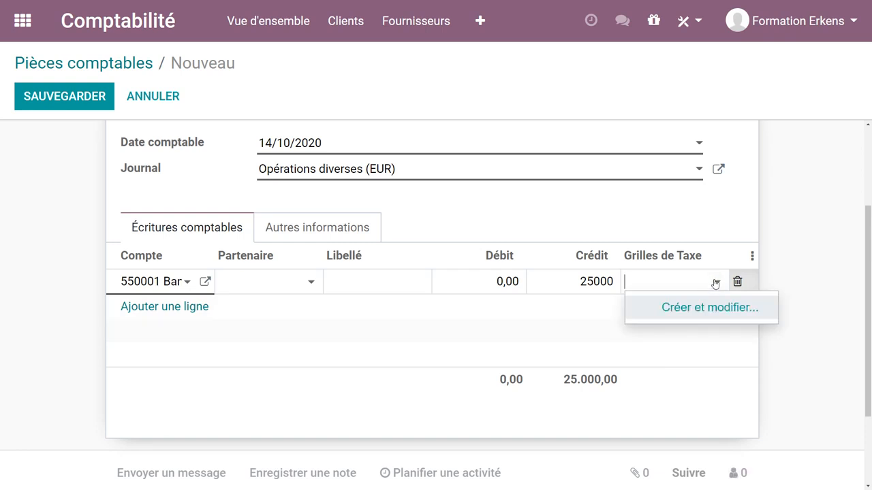
left_click(570, 320)
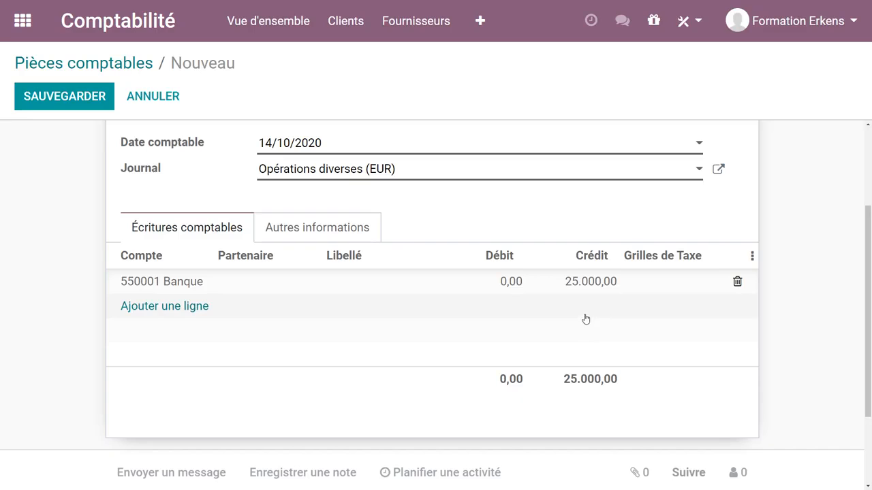
- Add a second journal line and use the advanced account search to look for "voit"
left_click(194, 307)
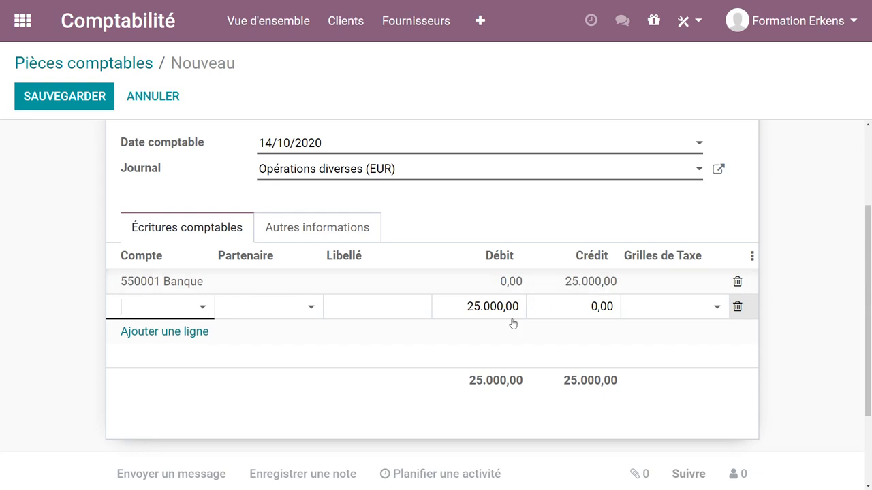
left_click(201, 308)
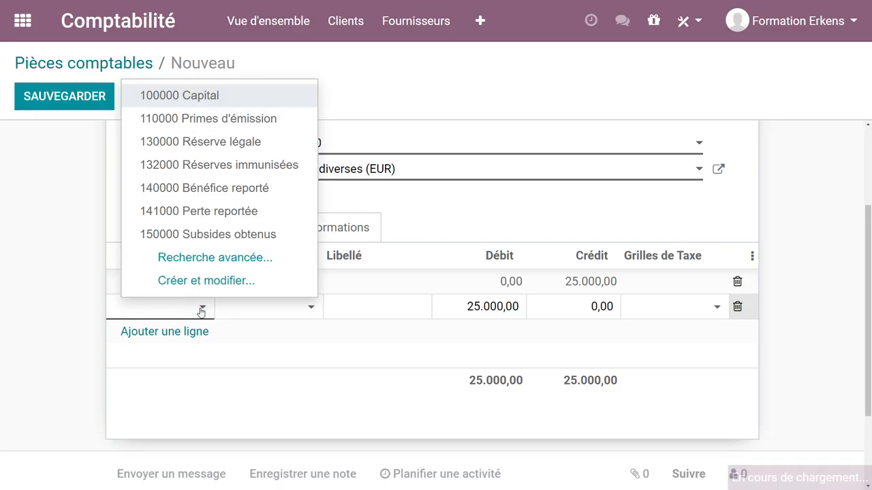
left_click(219, 258)
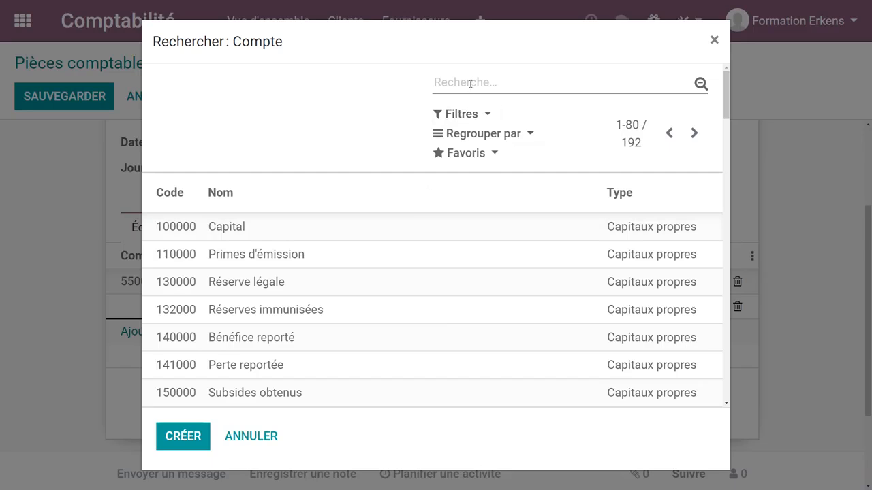
left_click(470, 83)
type("voit")
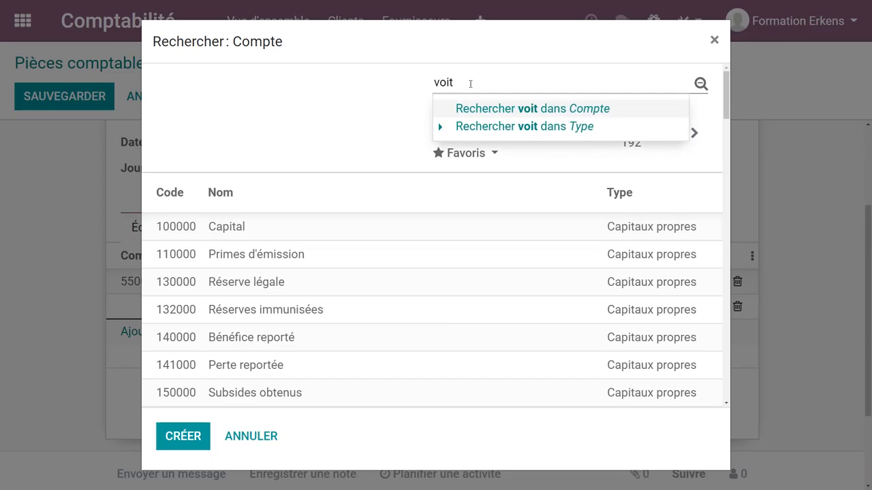
key("Return")
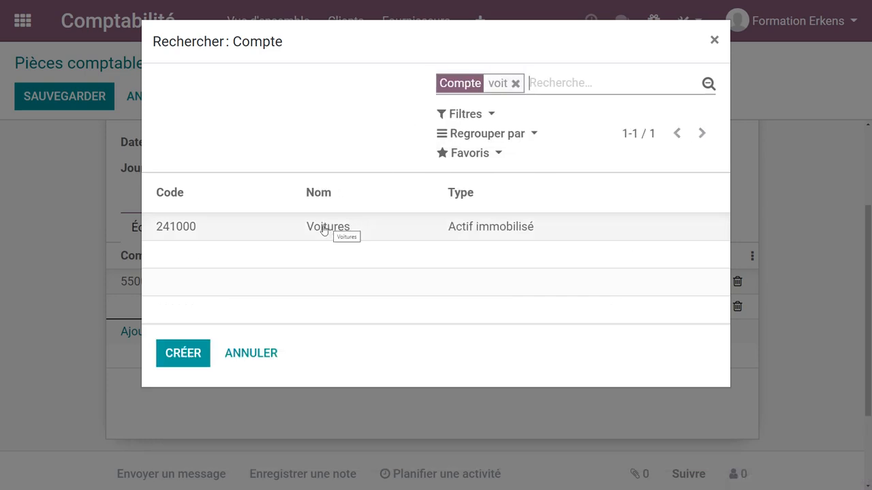
- Clear the account search filter and choose 241050 Camions from the full list as the second line's account
left_click(516, 84)
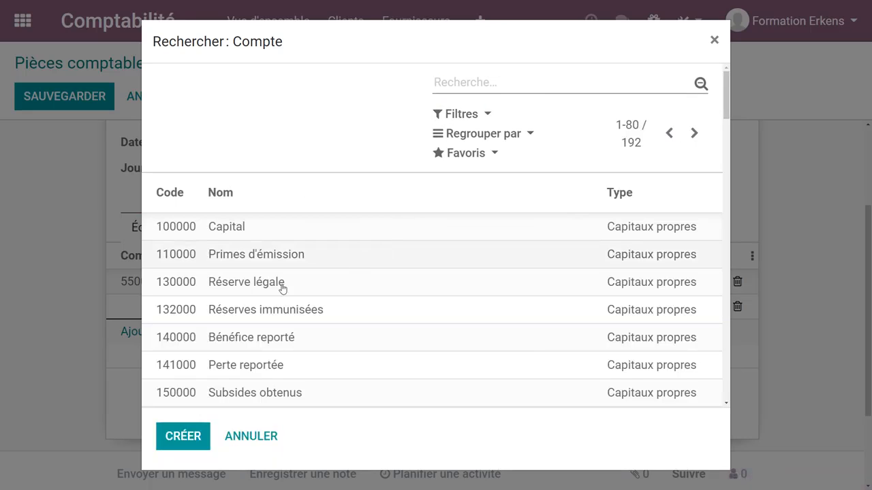
scroll(259, 300, "down", 3)
scroll(239, 308, "down", 7)
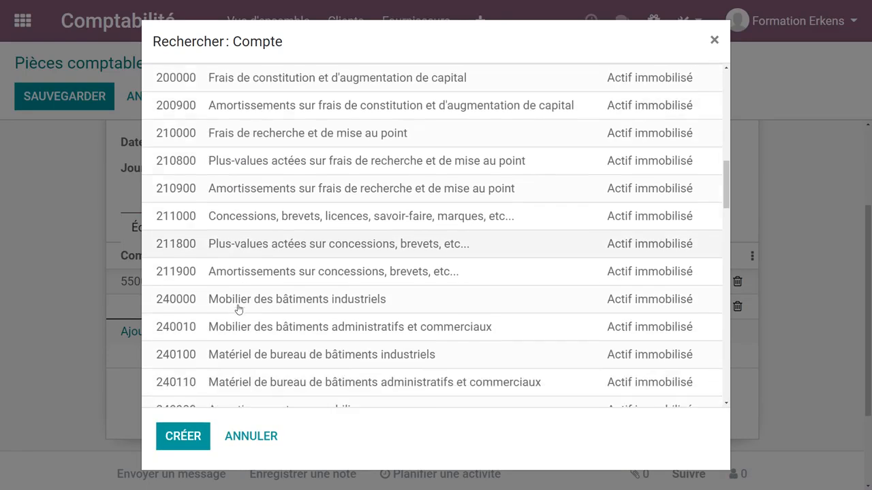
scroll(170, 292, "down", 3)
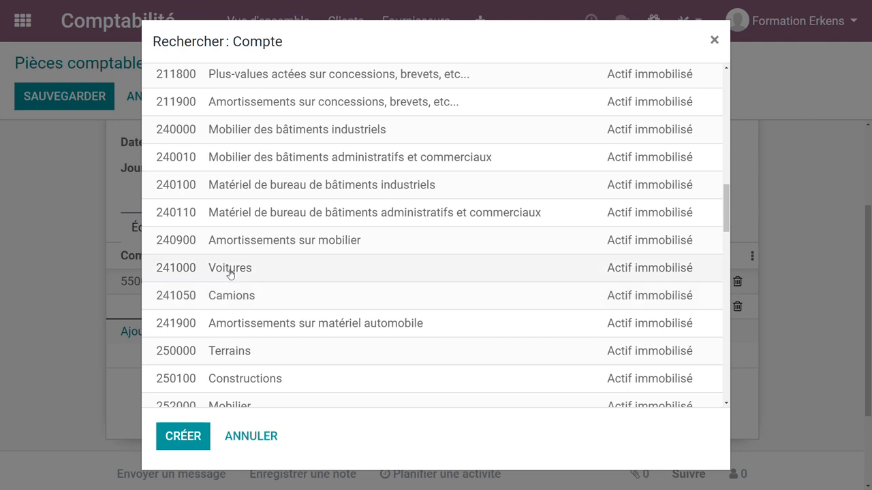
left_click(232, 300)
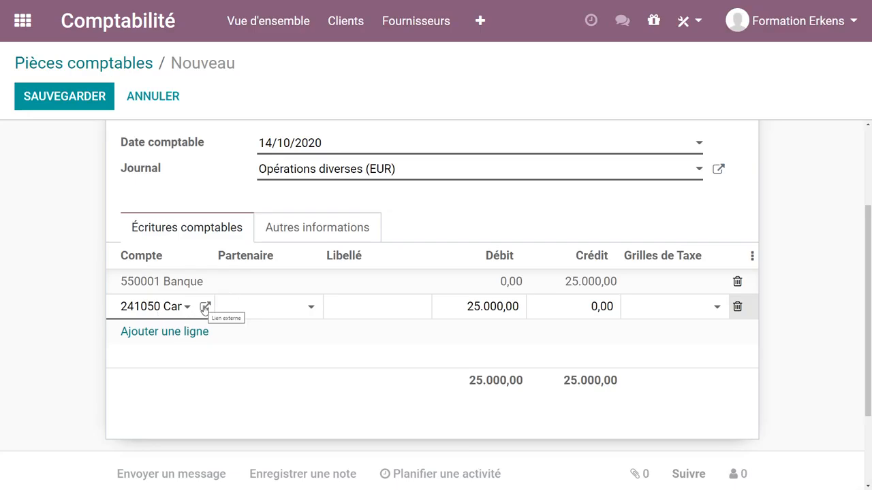
- Examine the settings and type options of the 241050 Camions account, and close it without saving
left_click(205, 308)
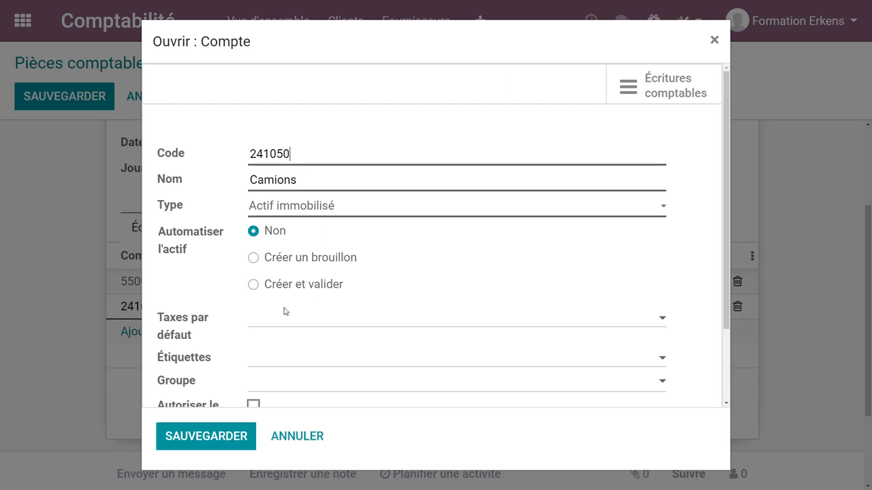
scroll(285, 312, "down", 2)
scroll(286, 314, "up", 2)
left_click(324, 208)
left_click(302, 298)
left_click(280, 438)
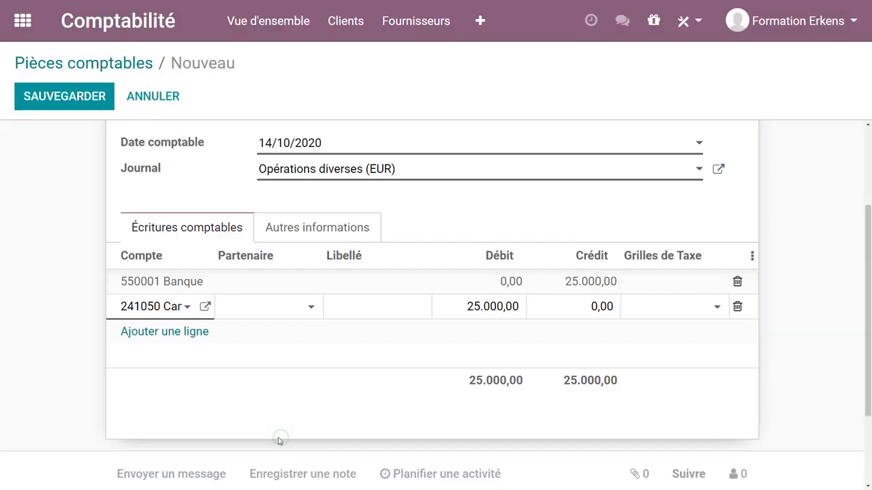
- Create an account for the second line with code 241040, name Camionnette and type Actif immobilisé, and save it
left_click(187, 307)
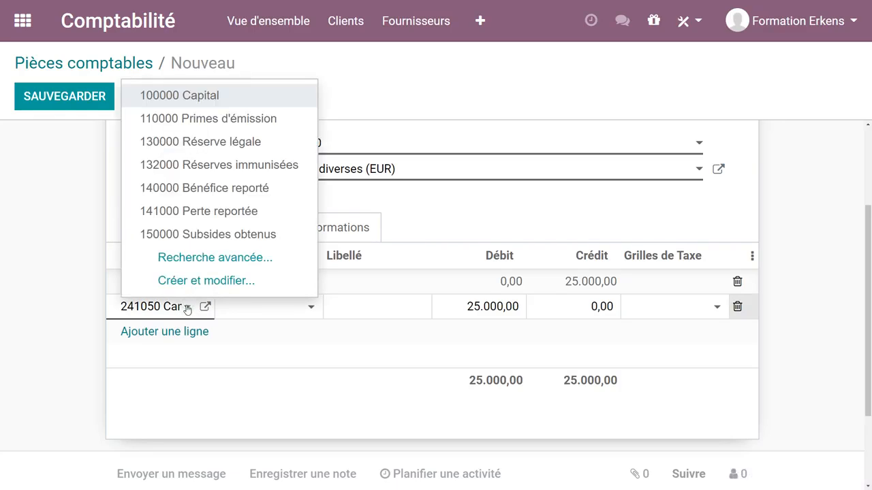
left_click(189, 279)
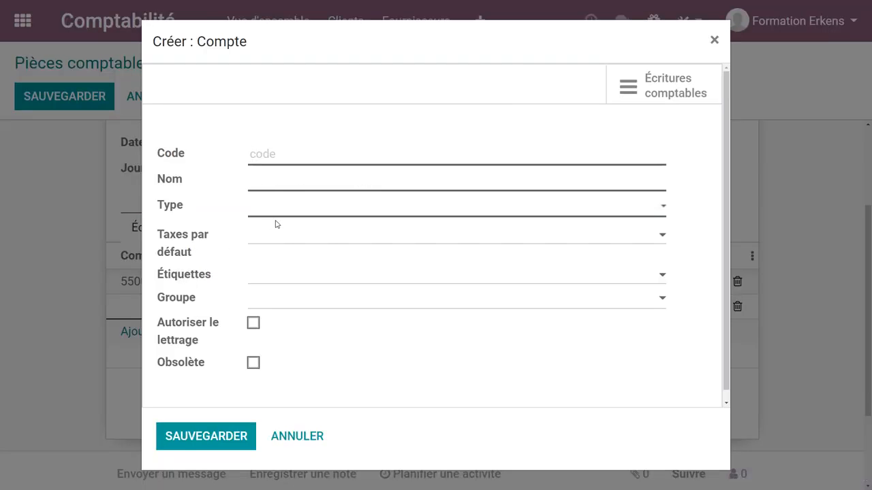
type("241040")
left_click(281, 186)
type("Camionnette")
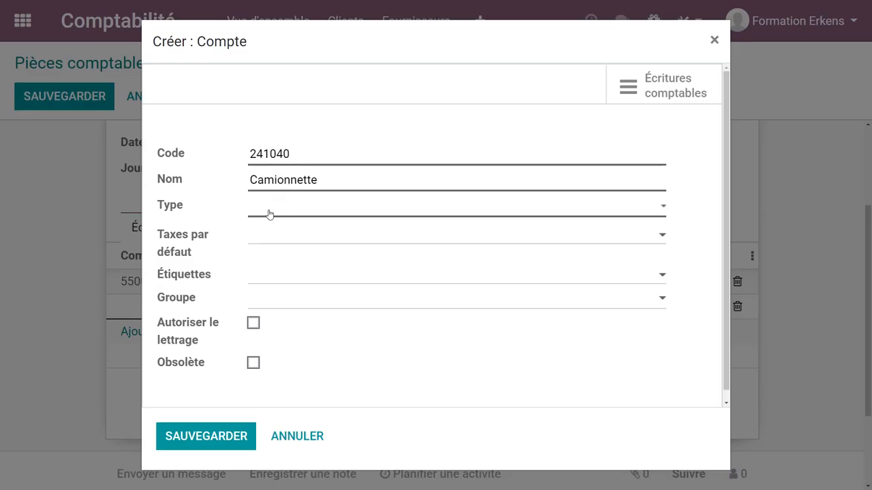
left_click(283, 208)
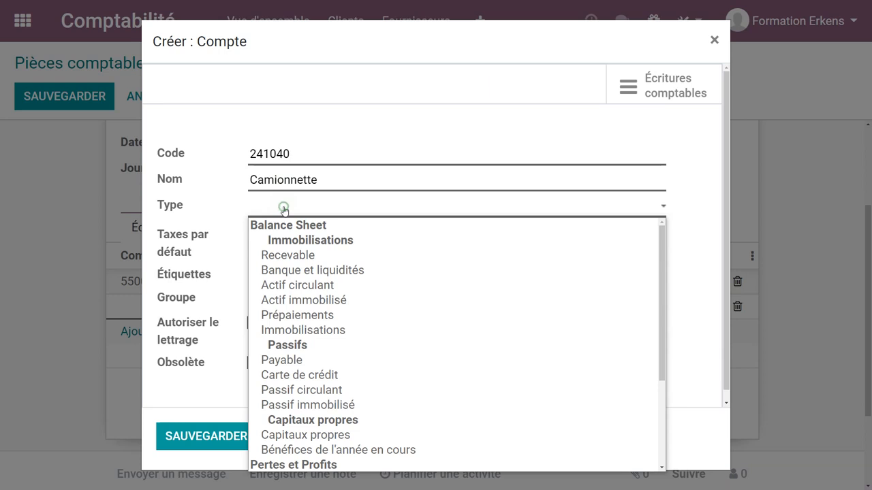
left_click(304, 300)
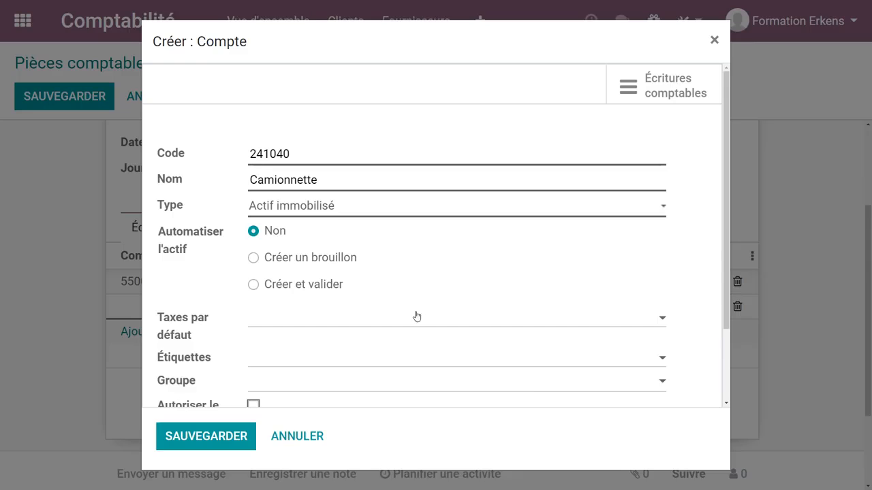
scroll(381, 320, "down", 1)
left_click(220, 437)
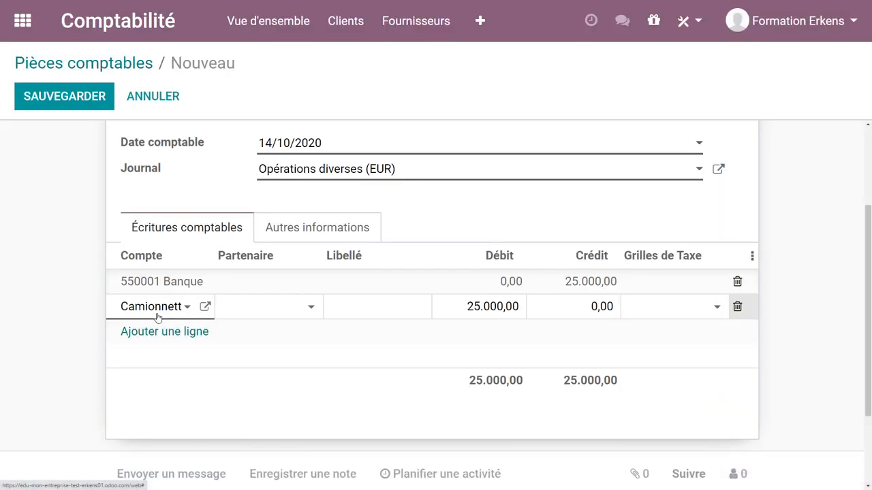
- Rename the second line's new account to "241040 Camionnette" and save it
left_click(204, 306)
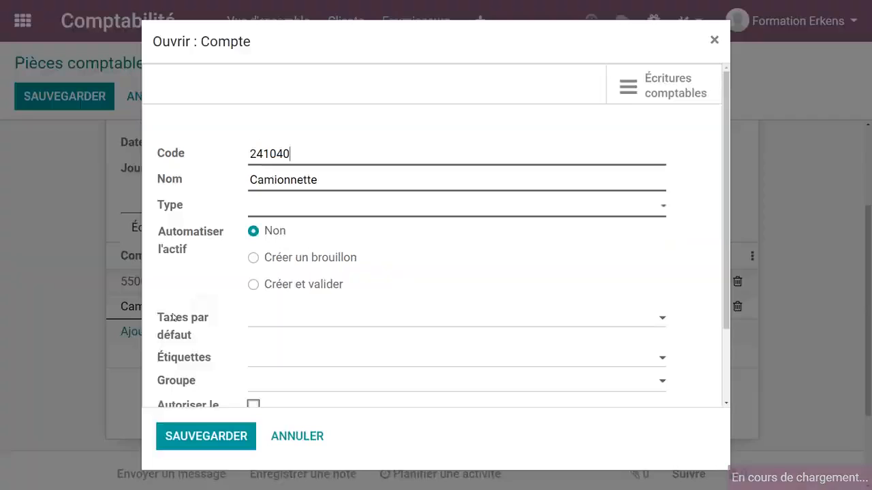
left_click(249, 180)
type("2410")
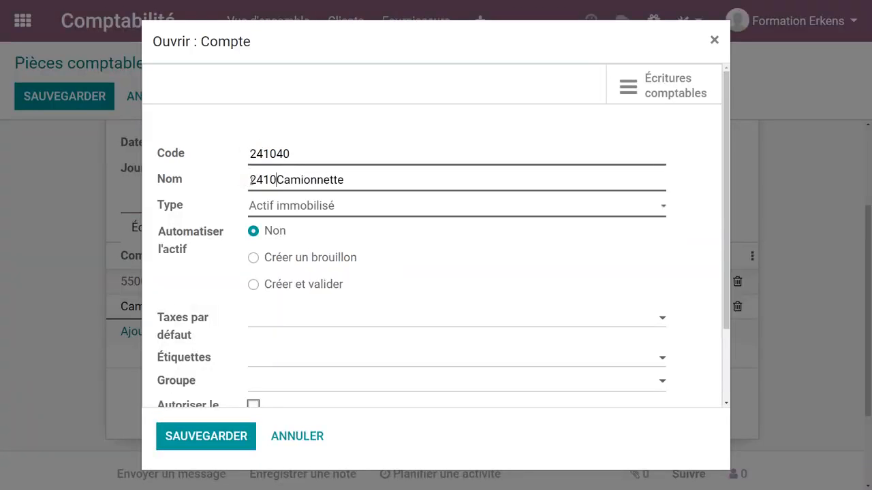
type("40")
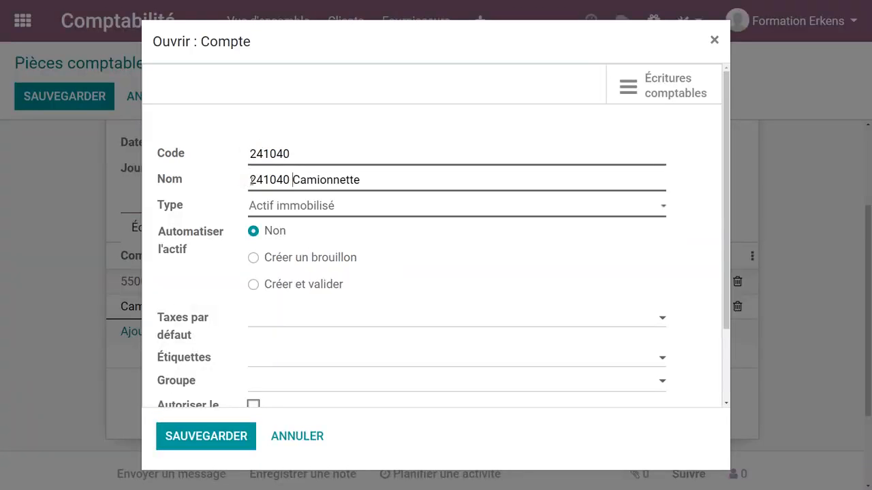
left_click(238, 443)
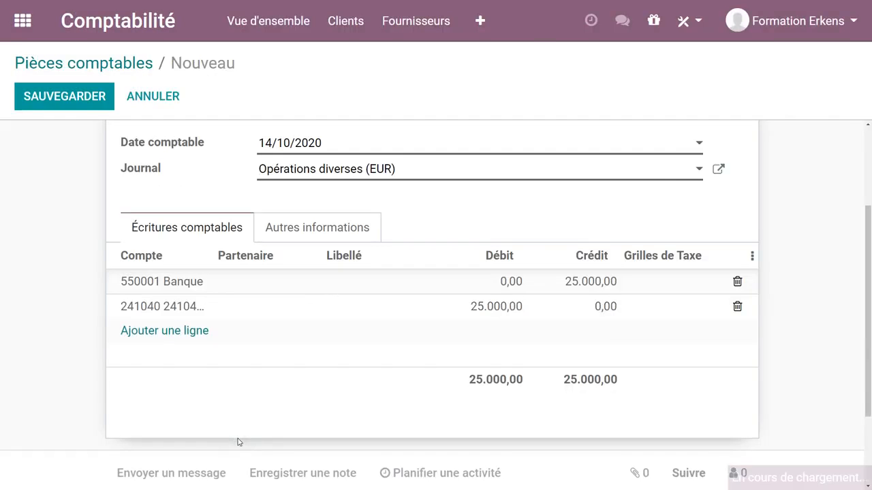
- Remove the code from the name of the second line's account so it reads Camionnette, and save the account
left_click(168, 312)
left_click(204, 308)
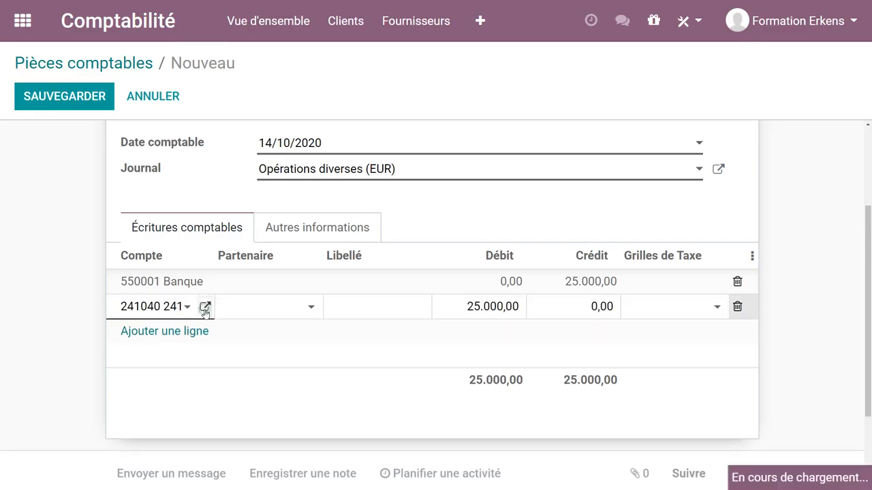
left_click_drag(293, 179, 208, 187)
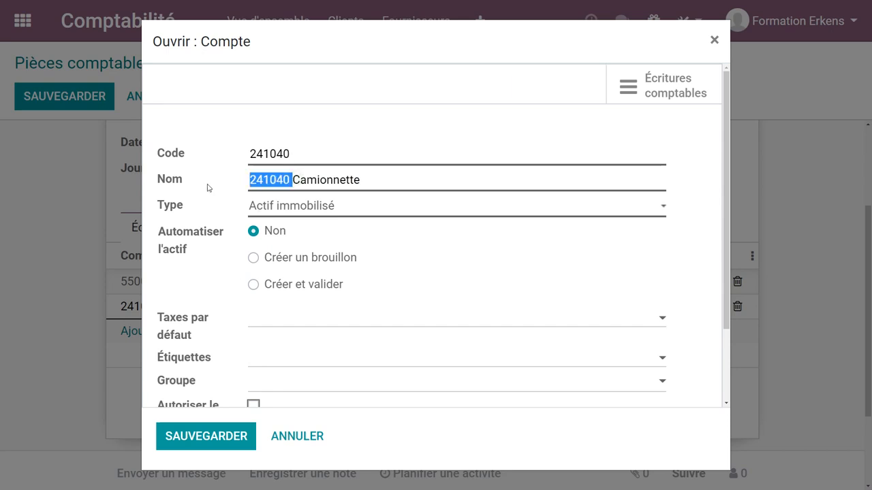
key("BackSpace")
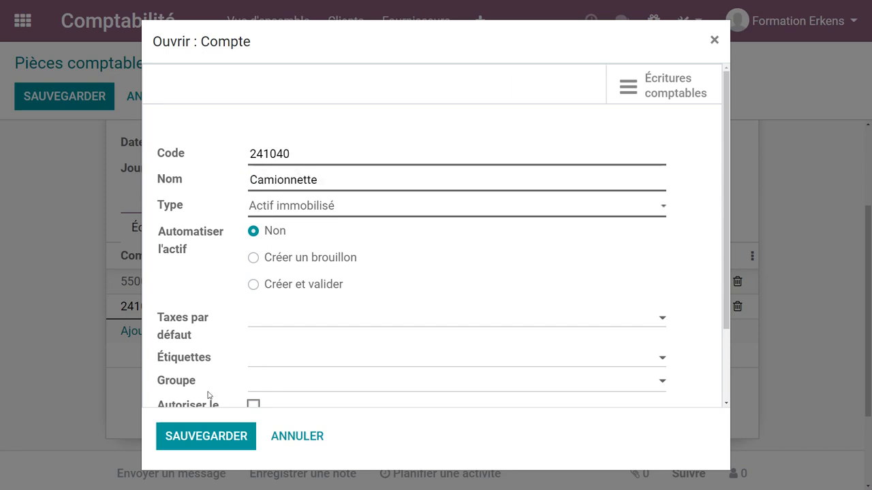
left_click(228, 443)
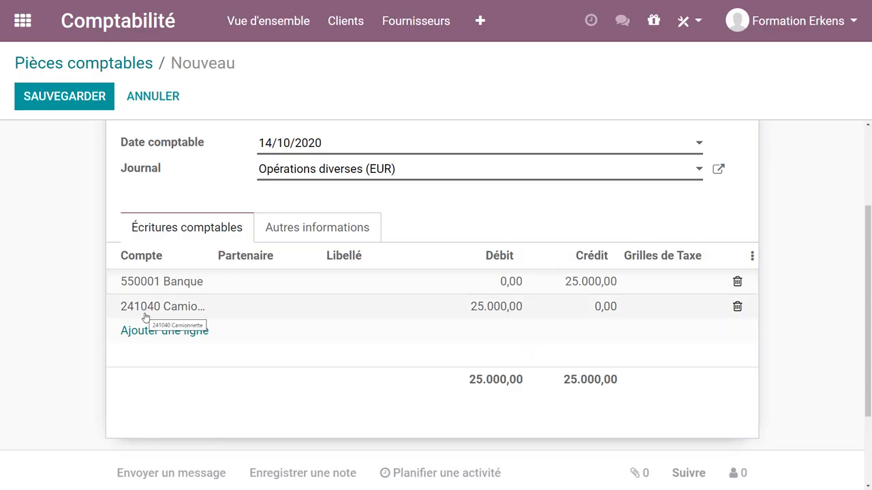
- Check the code, name and type of the second line's account, and close its form by saving
left_click(204, 308)
left_click(205, 307)
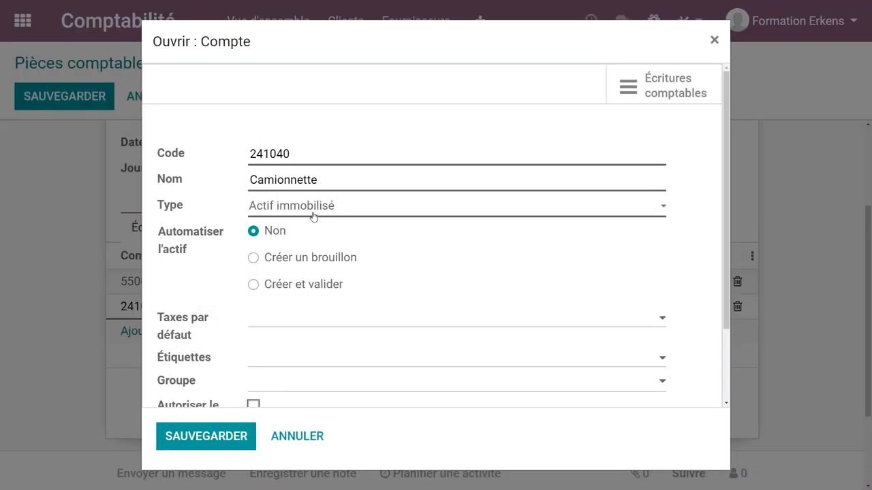
left_click(242, 433)
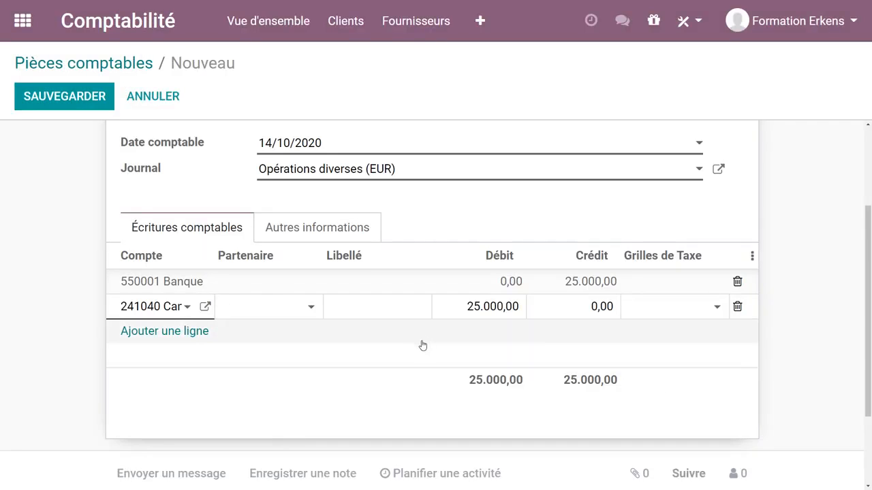
- Add the internal note "Exemple d'ajout d'une rubrique comptable" to the entry's additional information
left_click(319, 226)
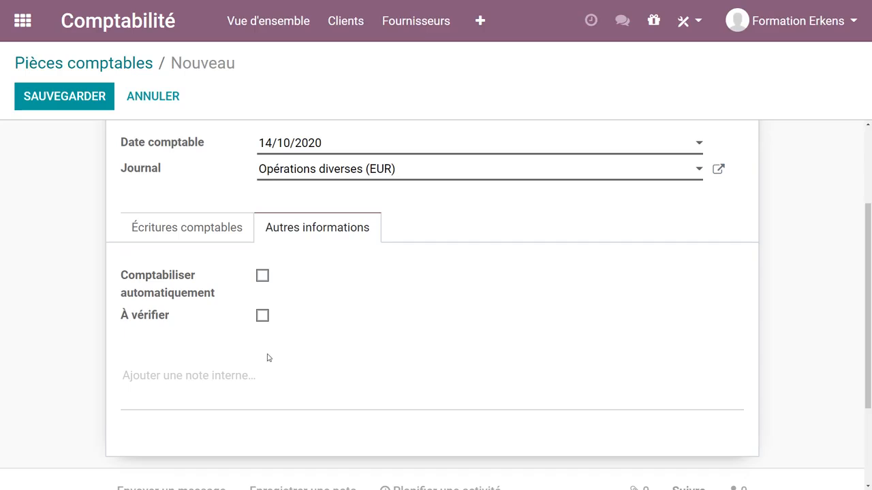
left_click(179, 396)
type("Exemple d'a")
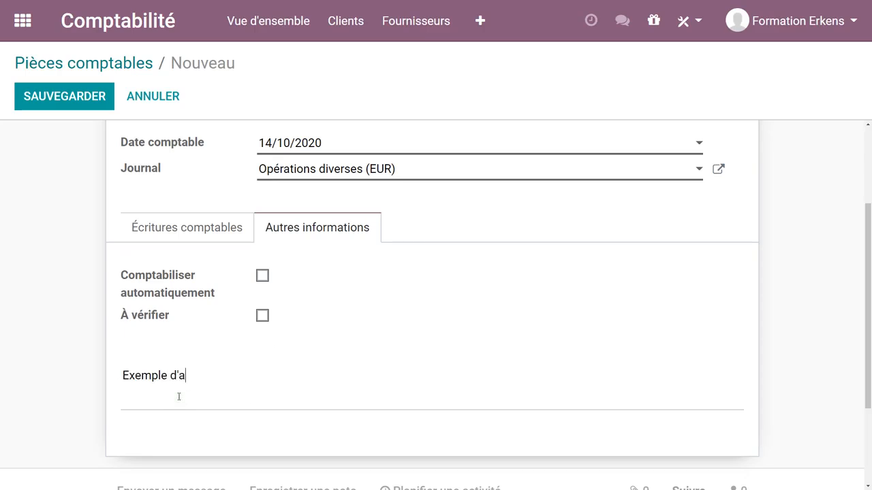
type("jout d'une rubrique ")
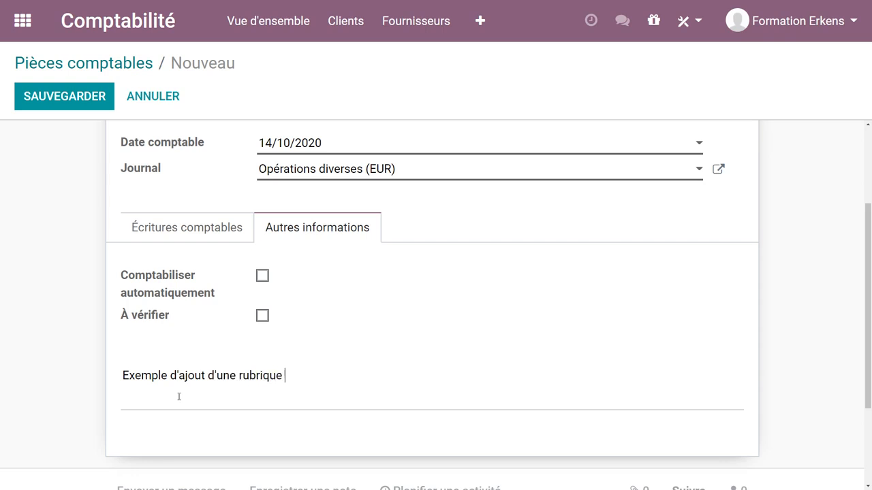
type("comptable")
scroll(200, 389, "down", 2)
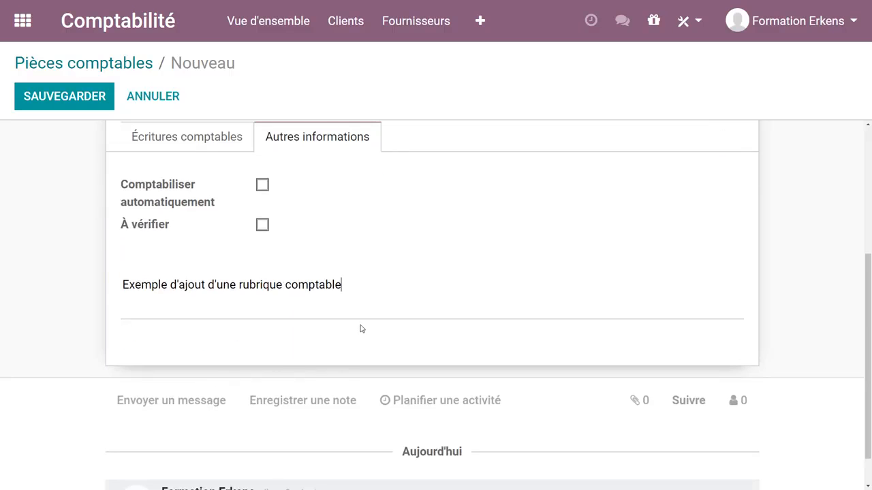
scroll(366, 350, "up", 2)
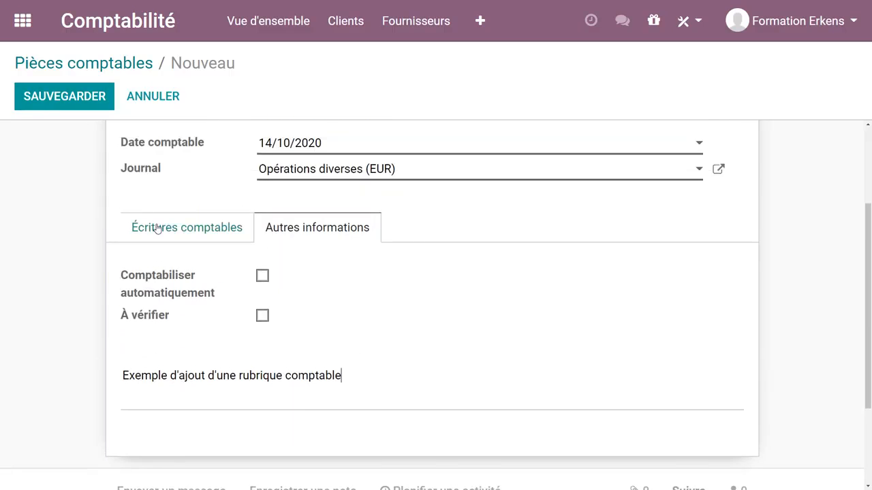
- Return to the entry's accounting lines, save the journal entry and review its lines
left_click(157, 228)
left_click(94, 102)
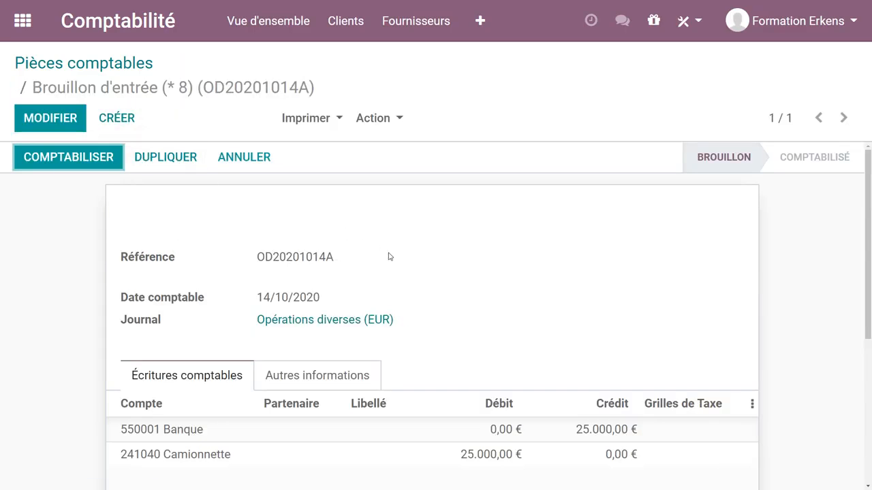
scroll(408, 277, "down", 2)
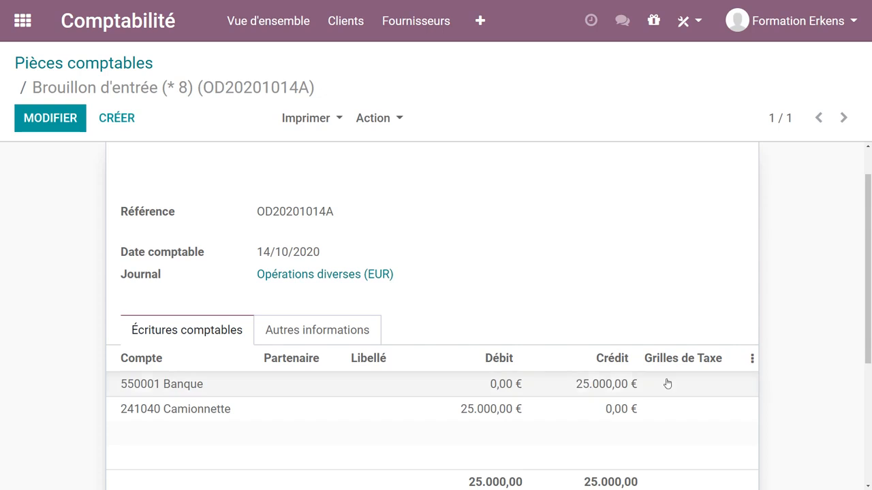
- Edit the entry, set the Camionnette line's debit to 24.000,00 and try to save it
left_click(71, 128)
left_click(476, 374)
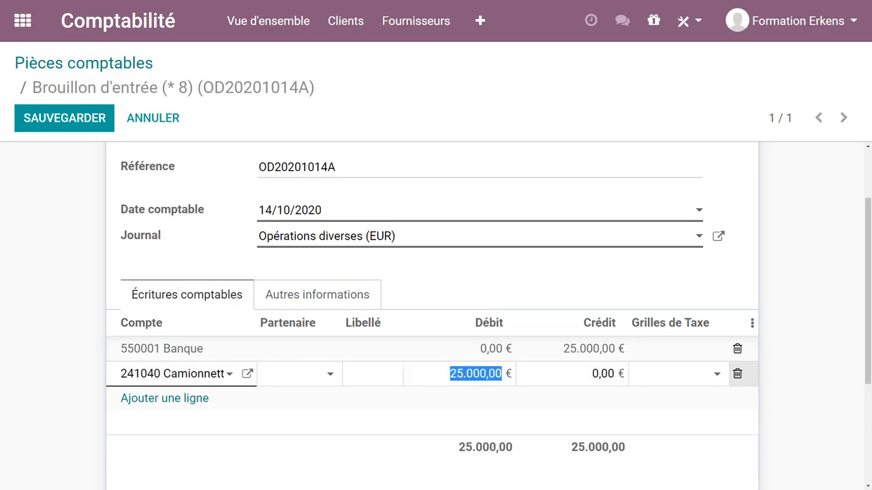
left_click(456, 374)
key("BackSpace")
type("4")
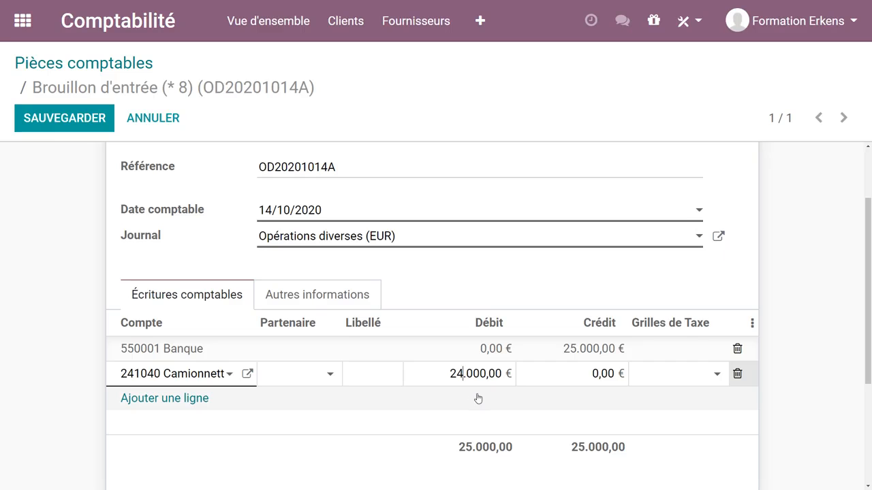
key("Tab")
left_click(81, 121)
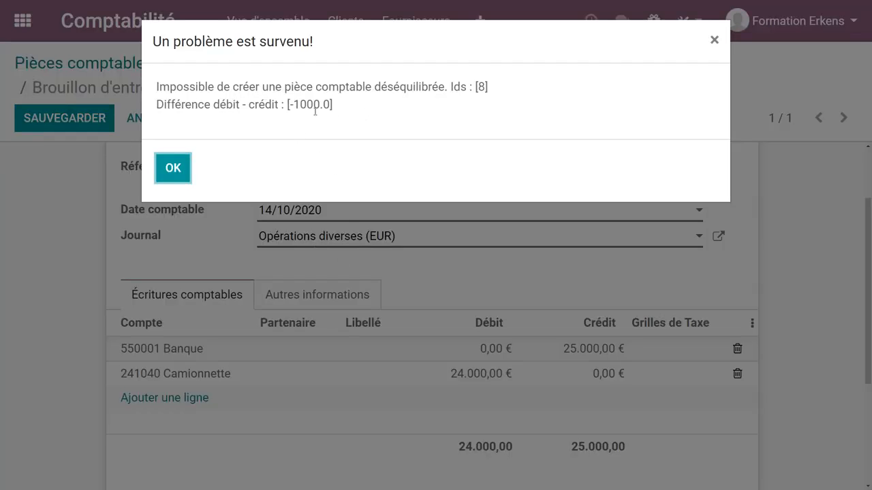
- Dismiss the error message, set the Camionnette line's debit to 25.000,00 and save the entry
left_click(181, 176)
left_click(457, 373)
left_click(464, 374)
key("BackSpace")
type("5")
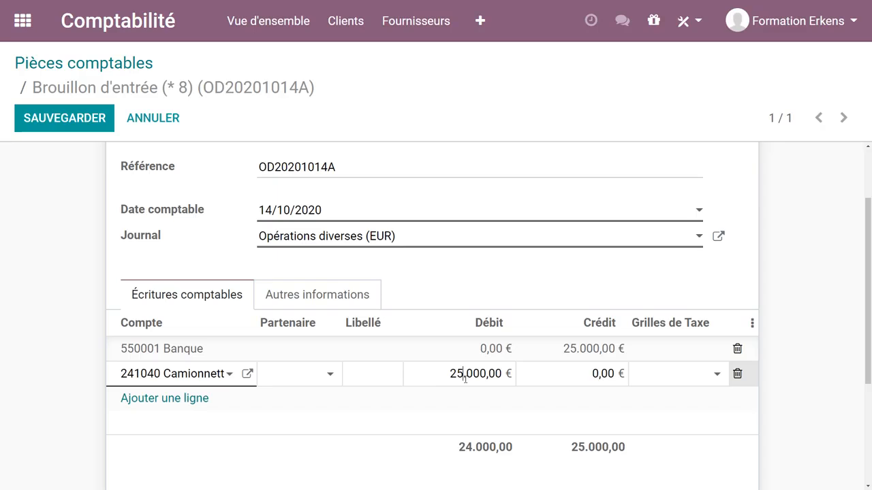
left_click(60, 126)
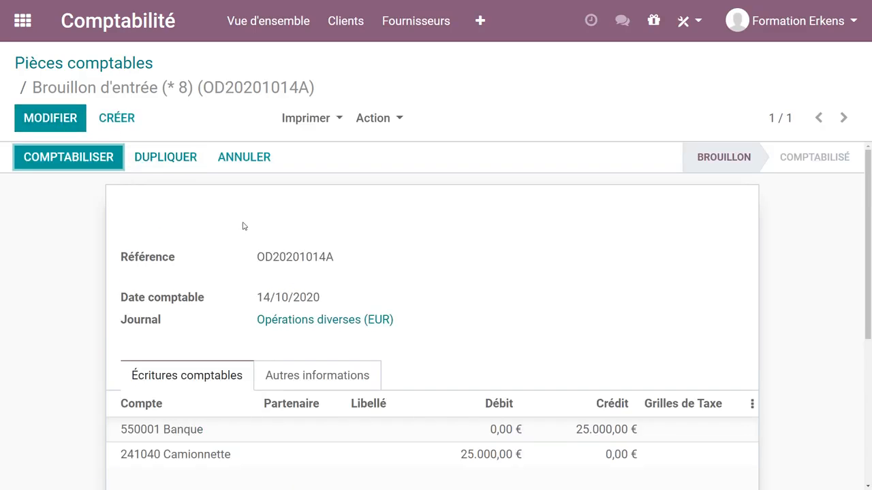
- Post the draft journal entry OD20201014A and review its accounting lines
left_click(93, 159)
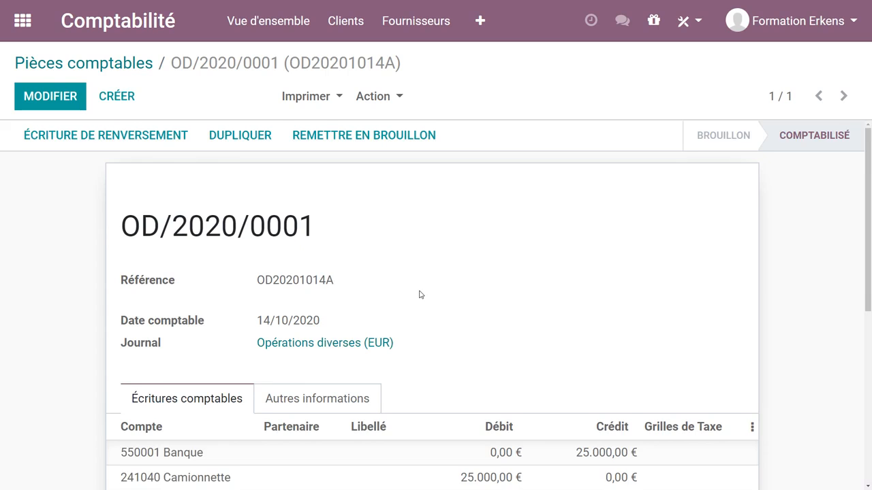
scroll(420, 295, "down", 3)
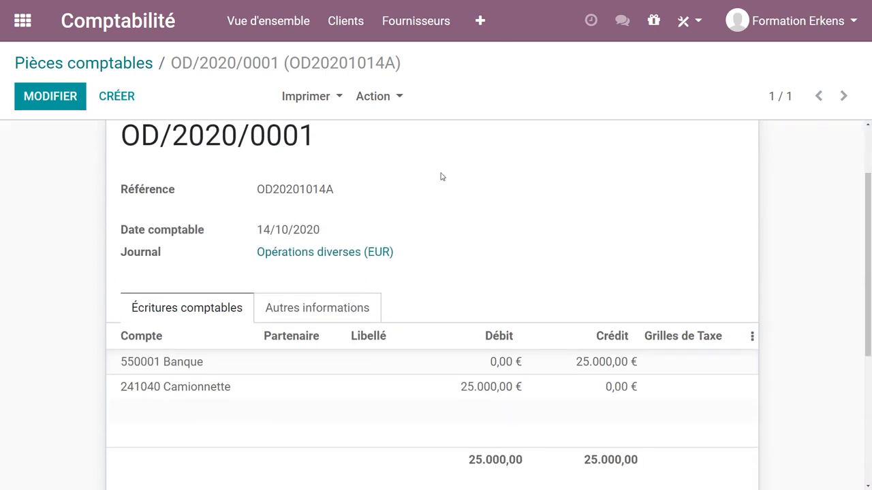
- Open the Belgian balance sheet report (Bilan), expand "24 - Mobilier et matériel roulant" and examine the asset amounts
left_click(480, 21)
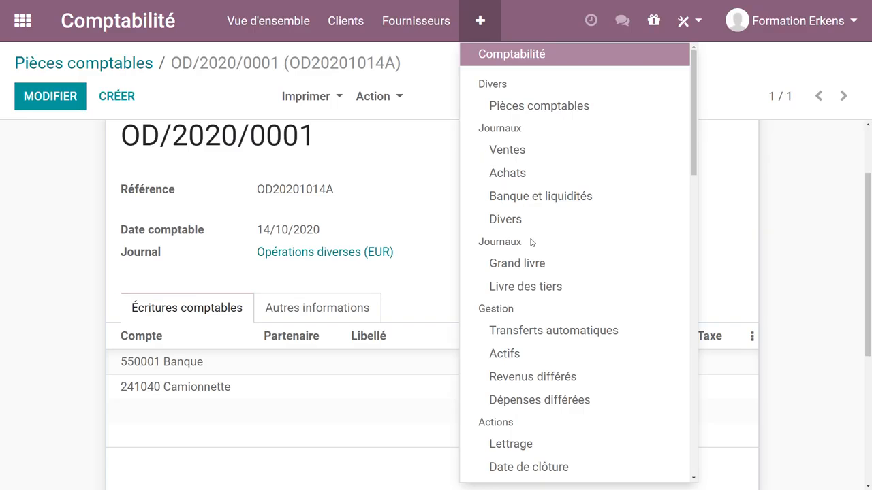
scroll(531, 242, "down", 5)
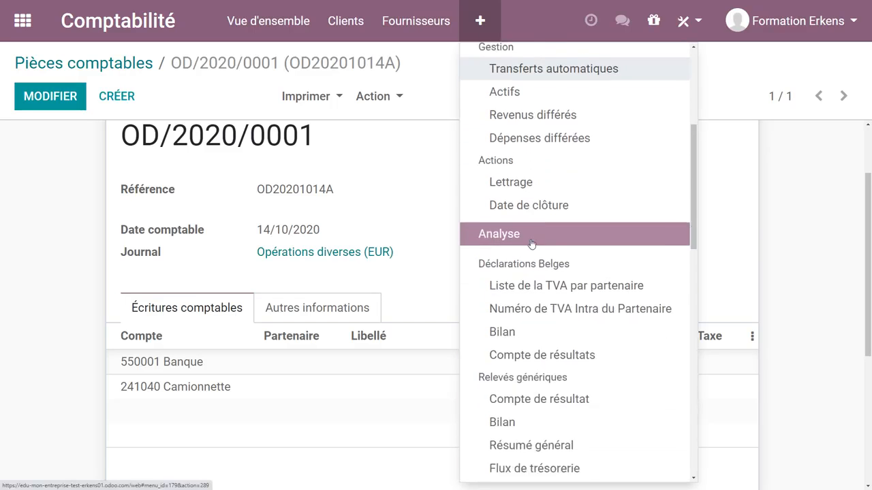
left_click(506, 230)
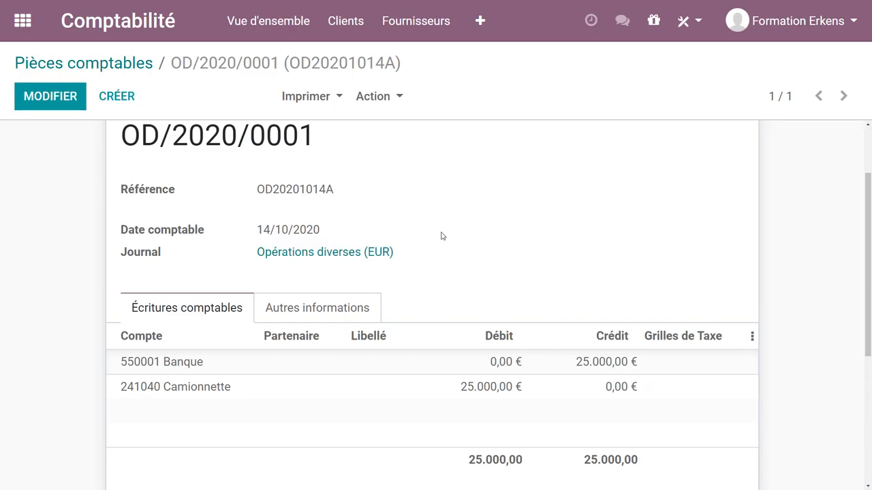
scroll(402, 236, "down", 2)
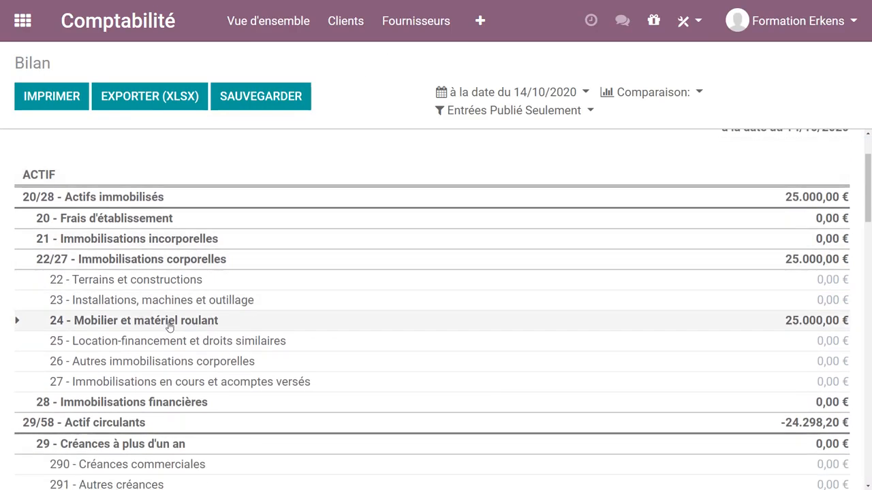
left_click(16, 322)
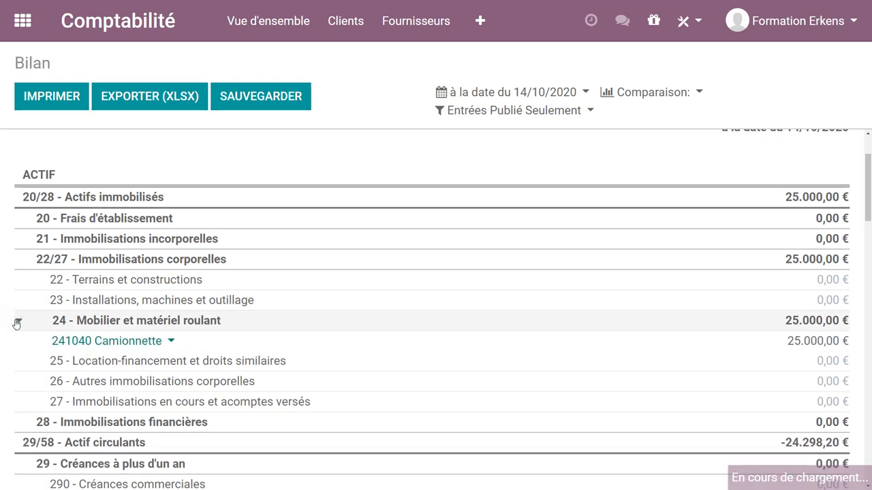
scroll(253, 330, "down", 1)
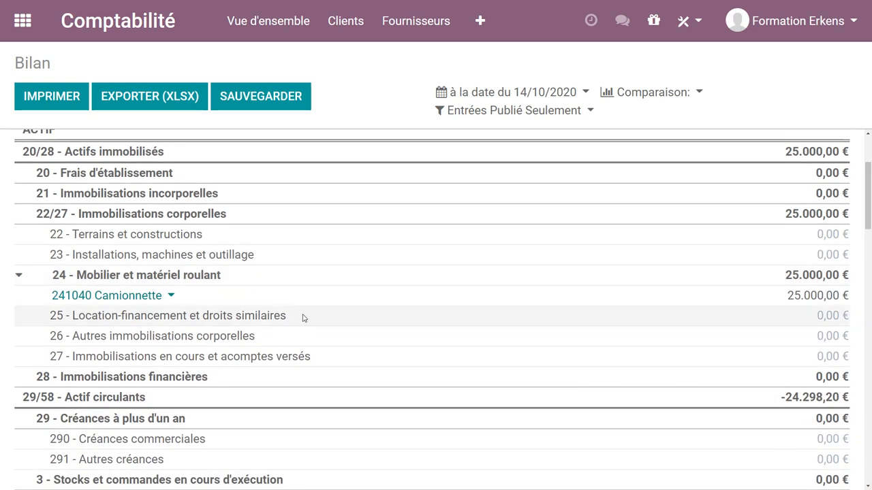
scroll(273, 323, "down", 1)
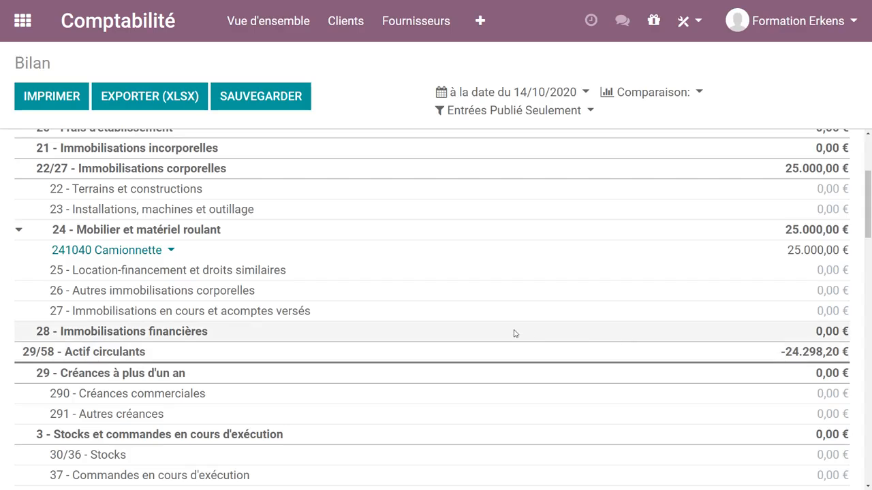
scroll(516, 334, "up", 5)
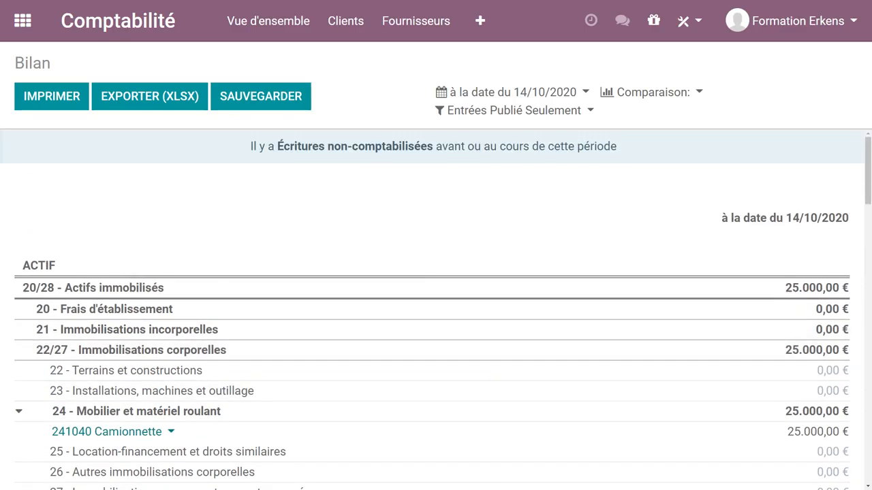